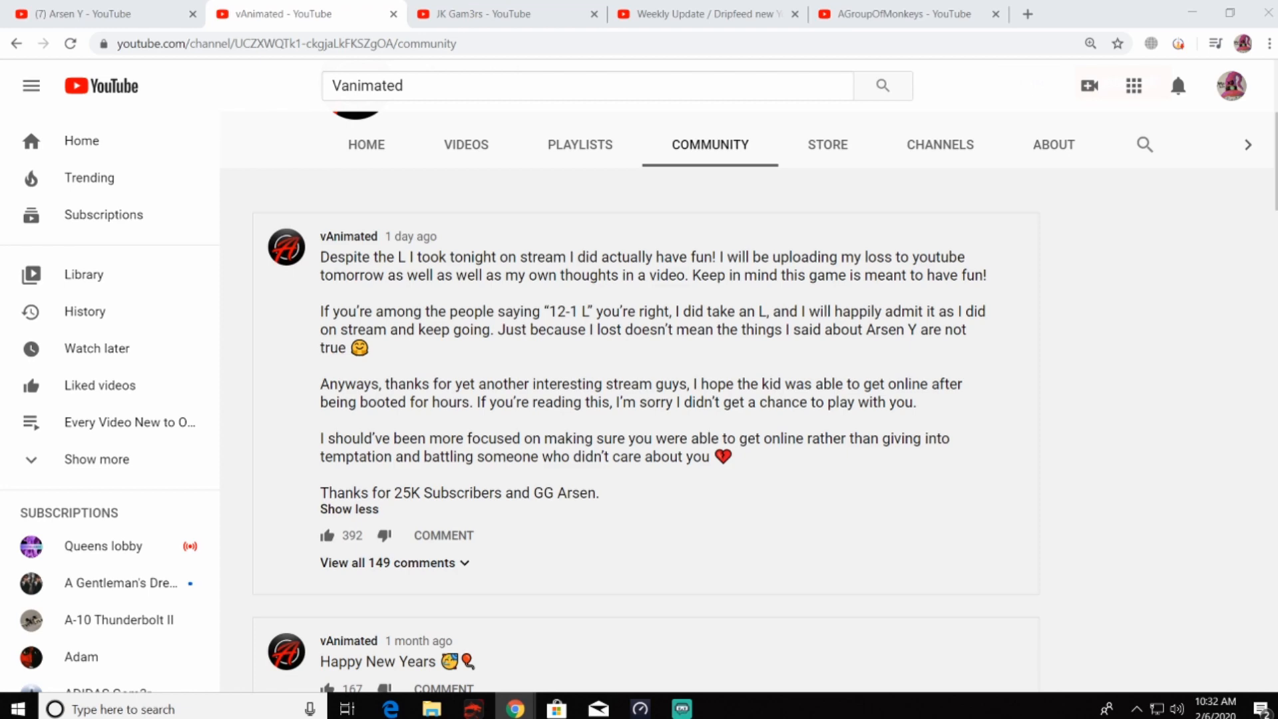
# Step: Switch to the JK Gam3rs channel home page, already subscribed
pyautogui.click(518, 14)
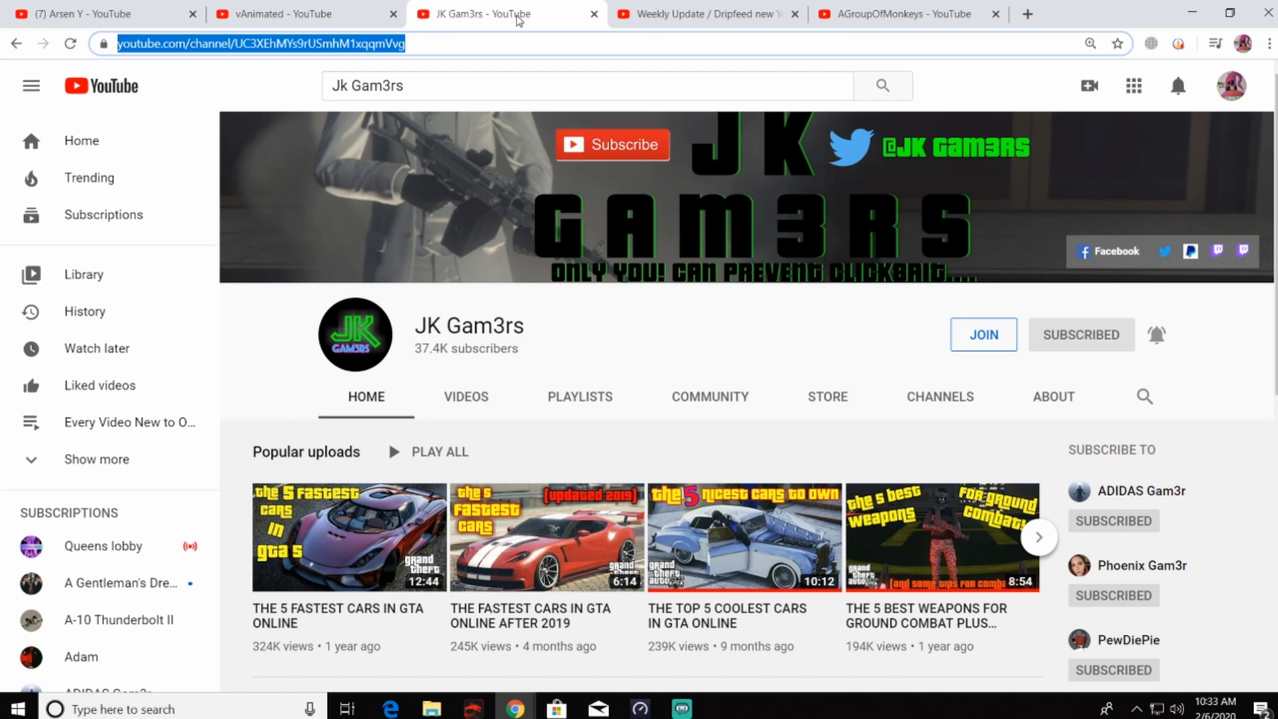
# Step: Switch to the AGroupOfMonkeys channel home page, not yet subscribed
pyautogui.click(904, 14)
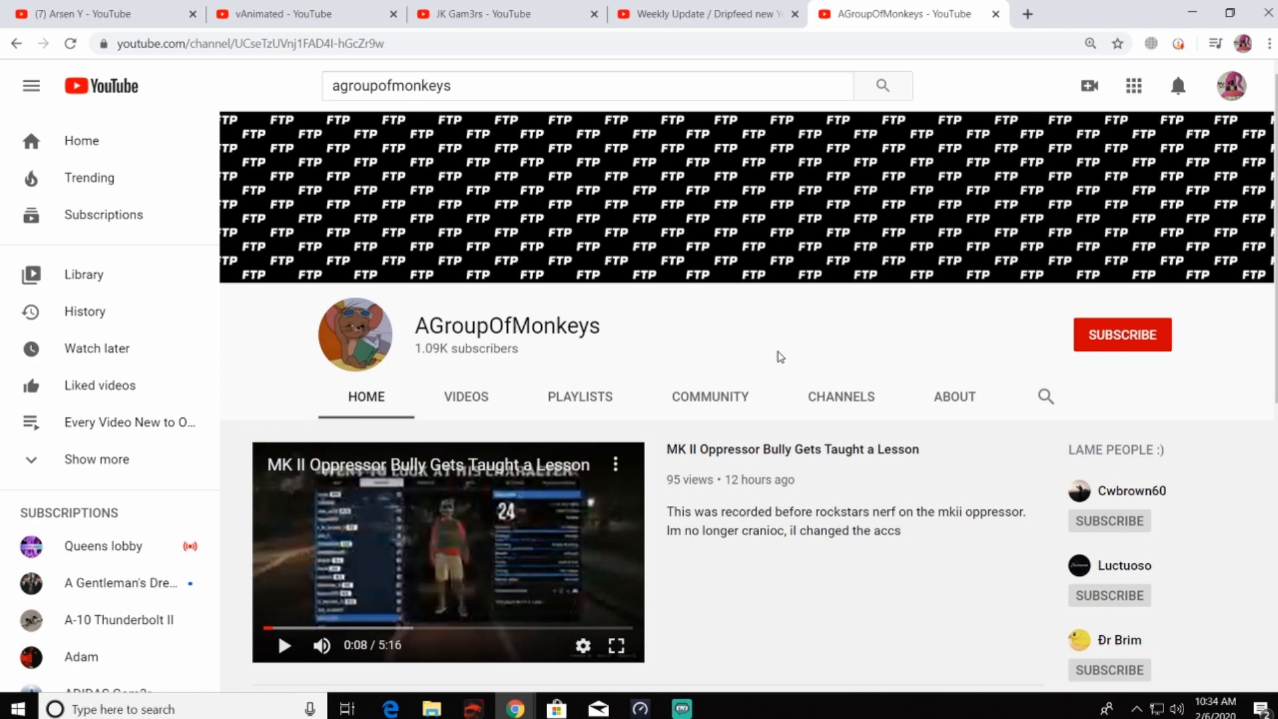
# Step: Subscribe to AGroupOfMonkeys and set its notification bell to All
pyautogui.hotkey('ctrl', 'shift', 'Tab')
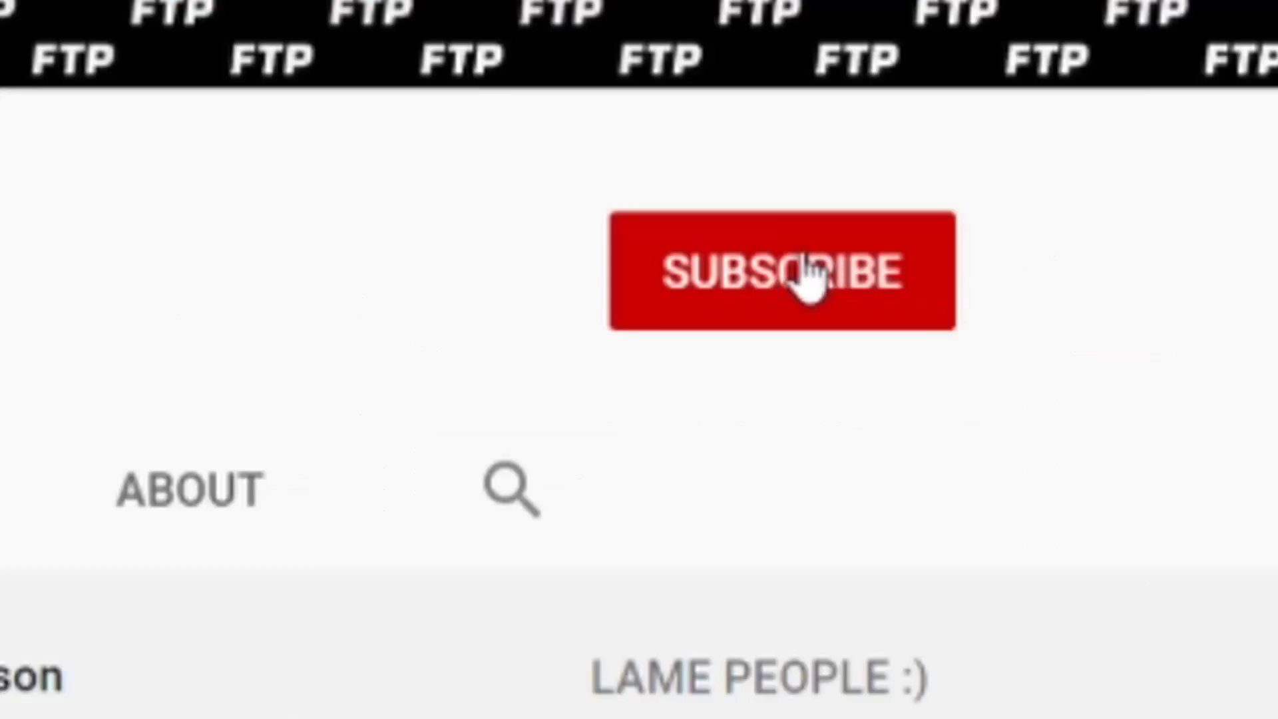
pyautogui.click(807, 272)
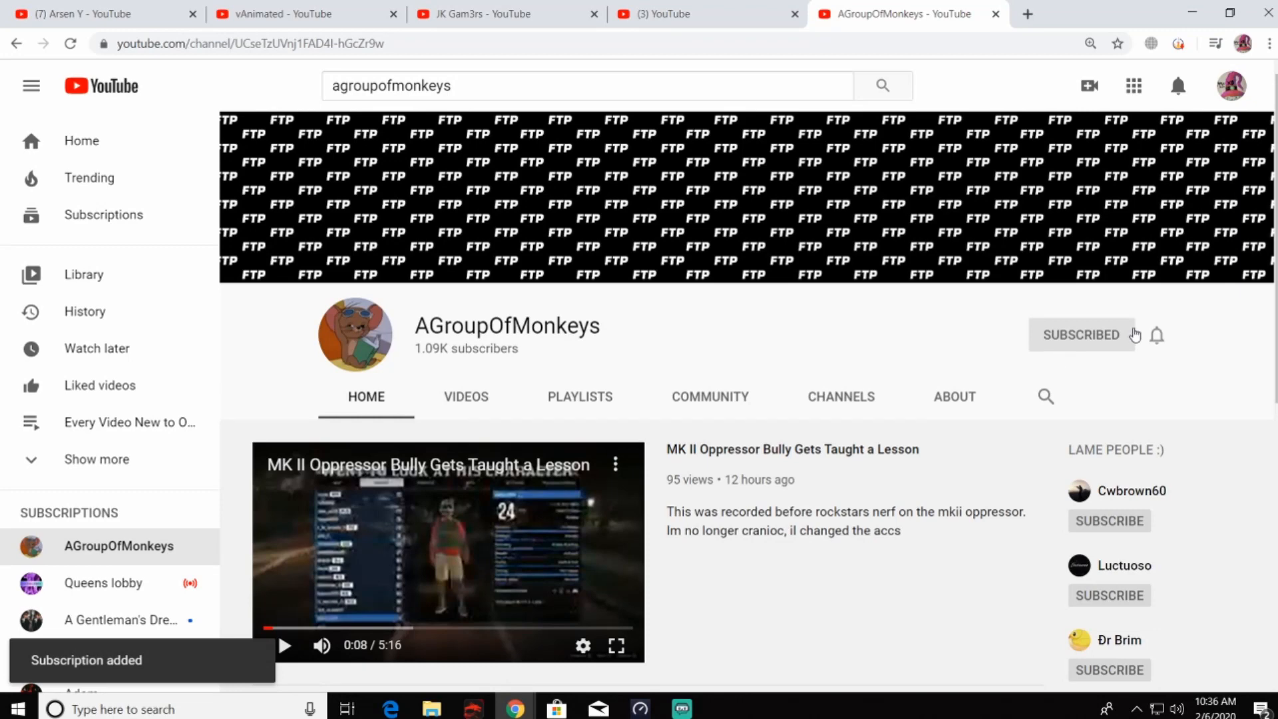
pyautogui.click(1155, 343)
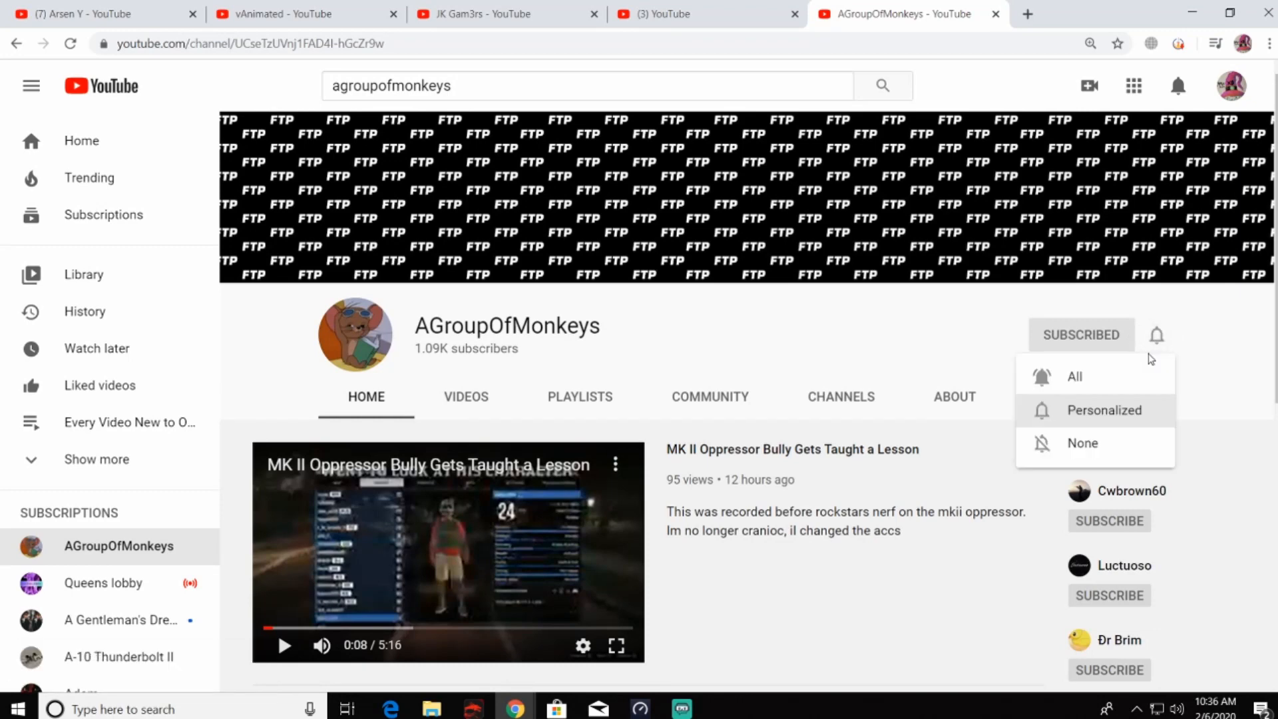
pyautogui.click(1127, 381)
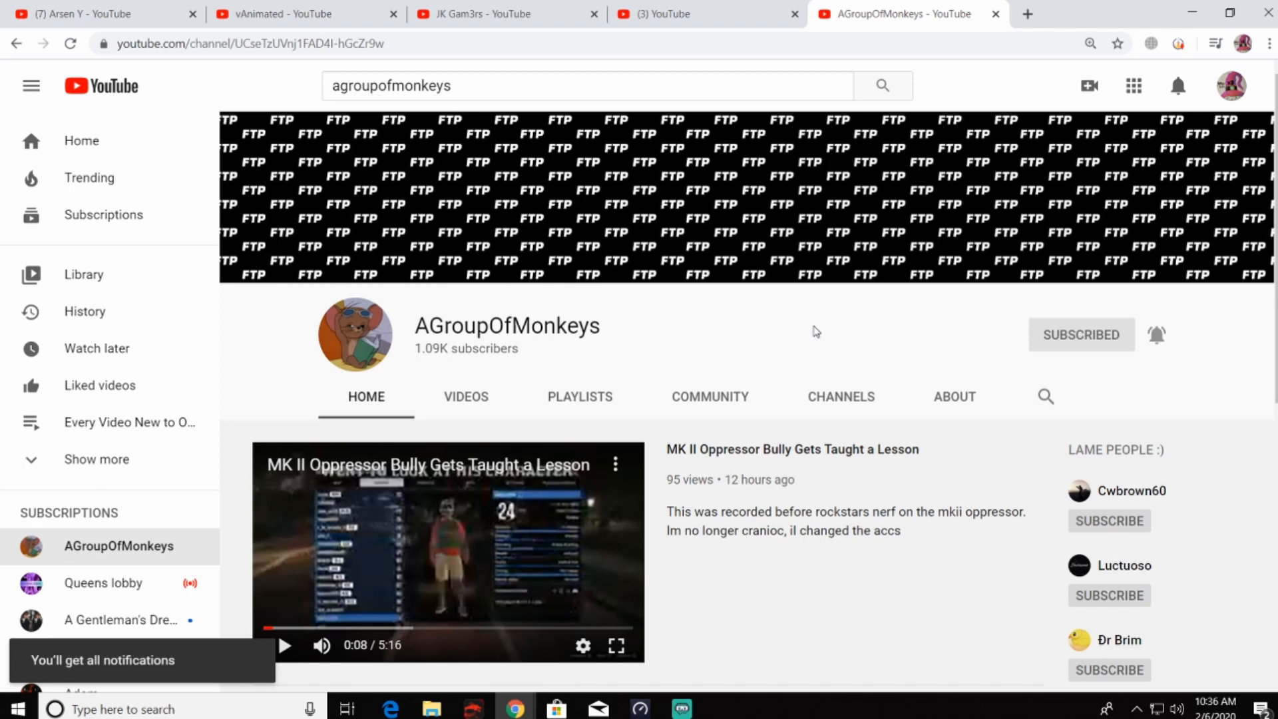